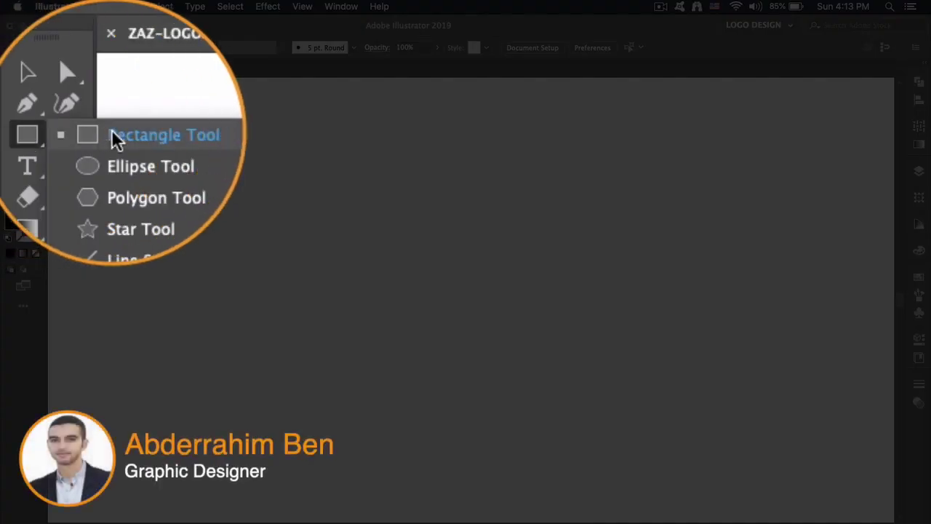
Step: Draw a tall rectangle and centre it horizontally on the artboard
left_click(114, 138)
left_click_drag(398, 195, 550, 408)
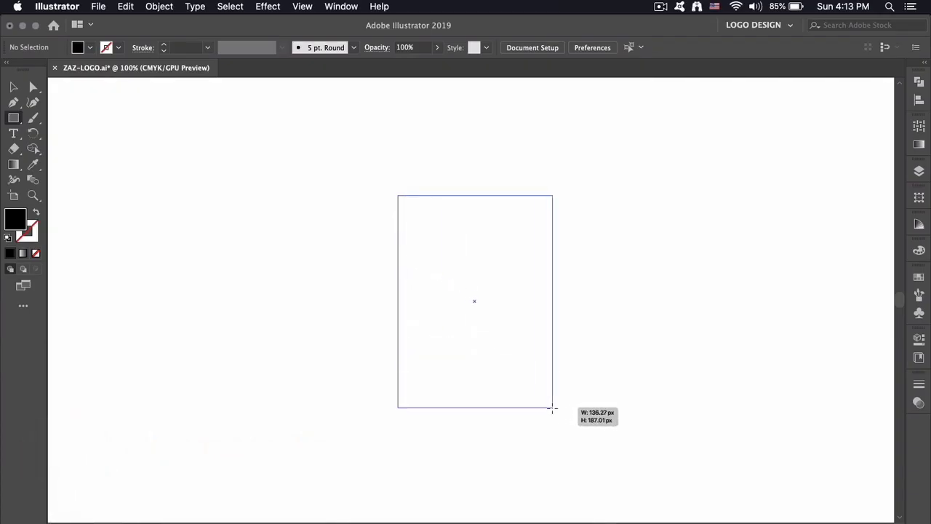
left_click_drag(551, 409, 551, 409)
left_click(13, 87)
left_click(575, 49)
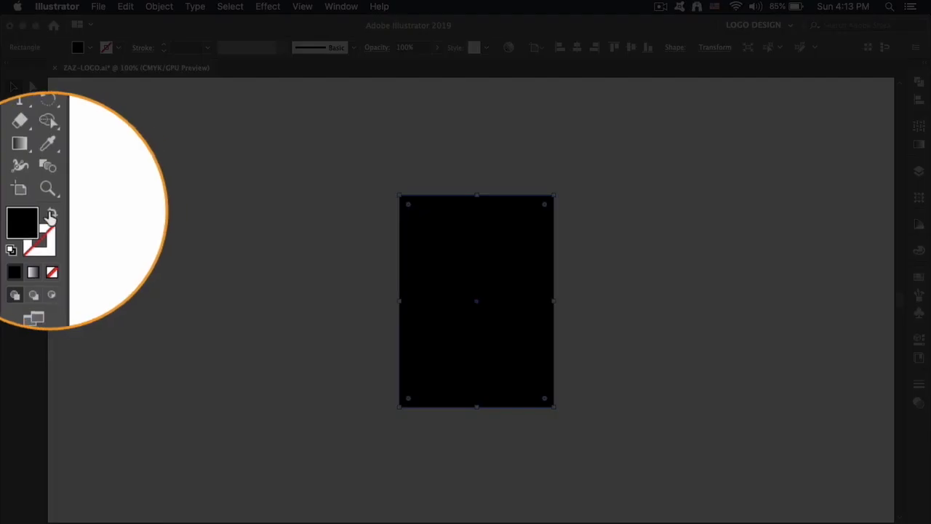
Step: Make the rectangle an unfilled black outline with a 15 pt stroke
left_click(35, 212)
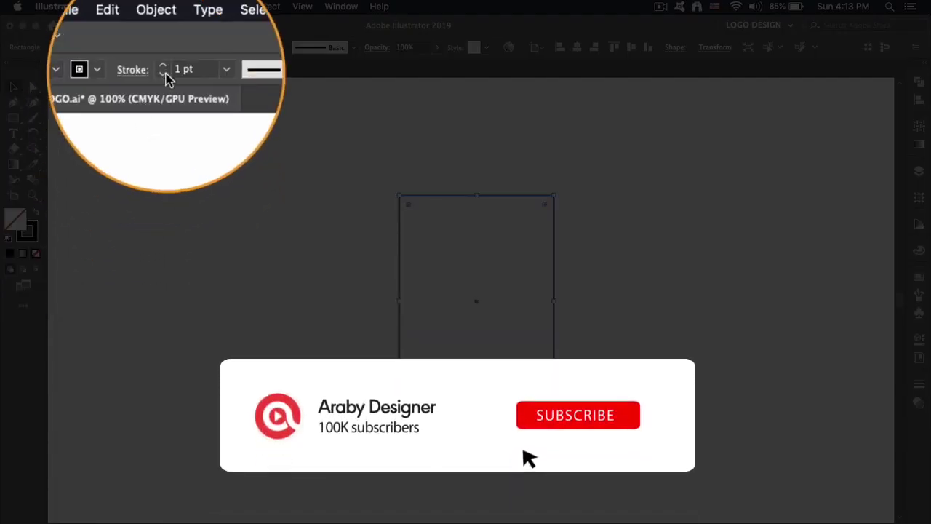
left_click(162, 45)
left_click(163, 45)
left_click(163, 44)
left_click(163, 45)
left_click(163, 44)
left_click(163, 44)
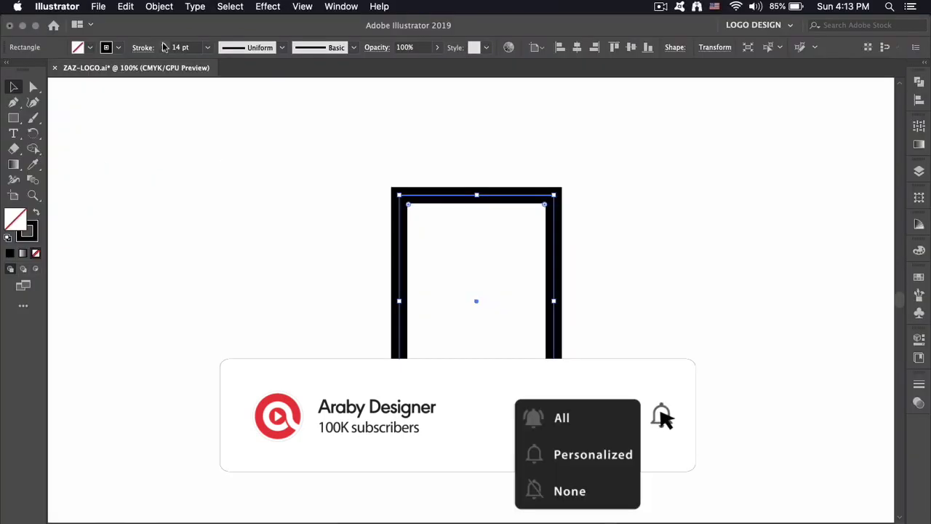
left_click(163, 45)
left_click(282, 251)
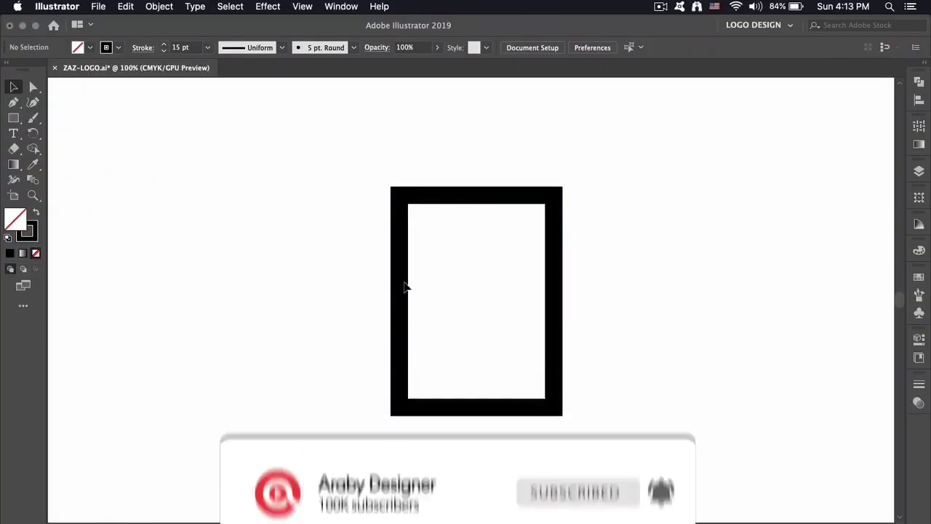
left_click_drag(403, 289, 378, 223)
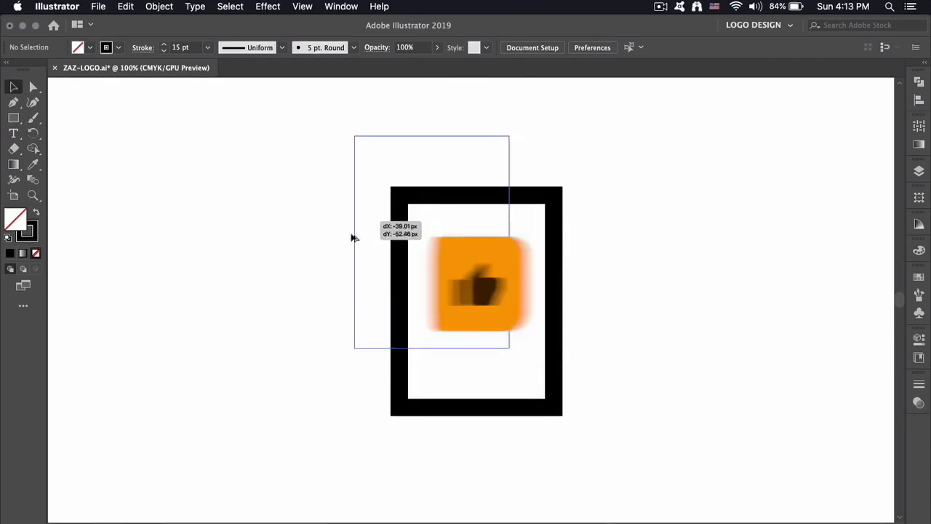
Step: Duplicate the rectangle down-left and up-right so three frames overlap in a staggered stack
left_click_drag(378, 224, 322, 385)
left_click(601, 342)
left_click_drag(472, 355, 574, 237)
left_click(477, 304, "shift")
left_click_drag(463, 306, 499, 251)
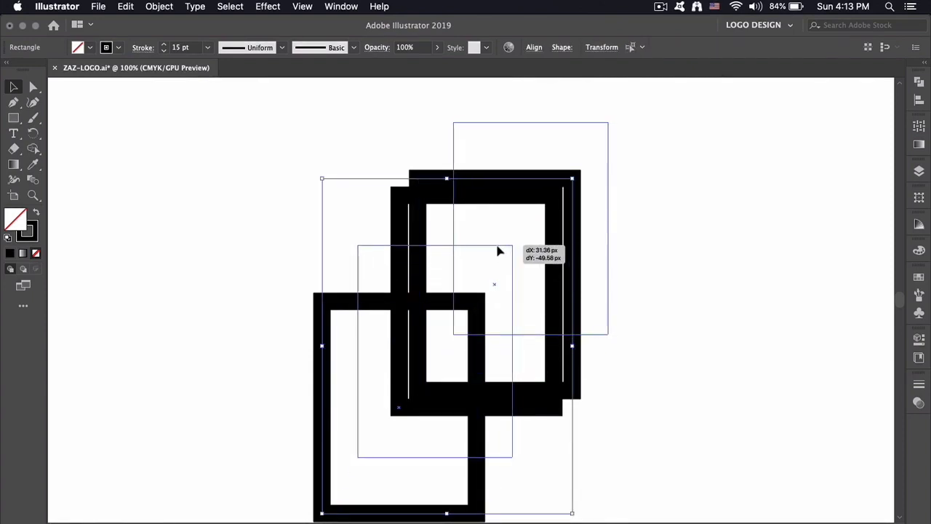
left_click_drag(499, 251, 499, 251)
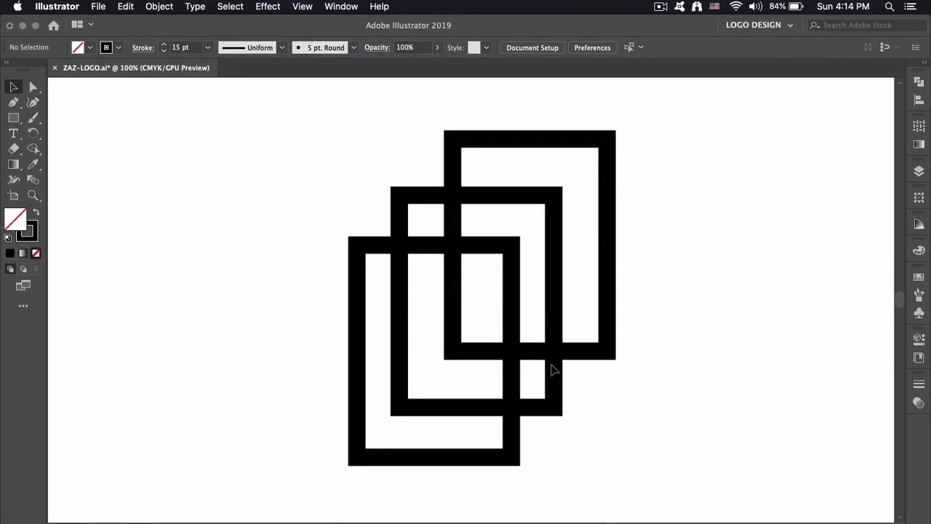
Step: Group the lower-left and upper-right rectangles and centre them horizontally on the middle rectangle
left_click_drag(512, 291, 510, 293)
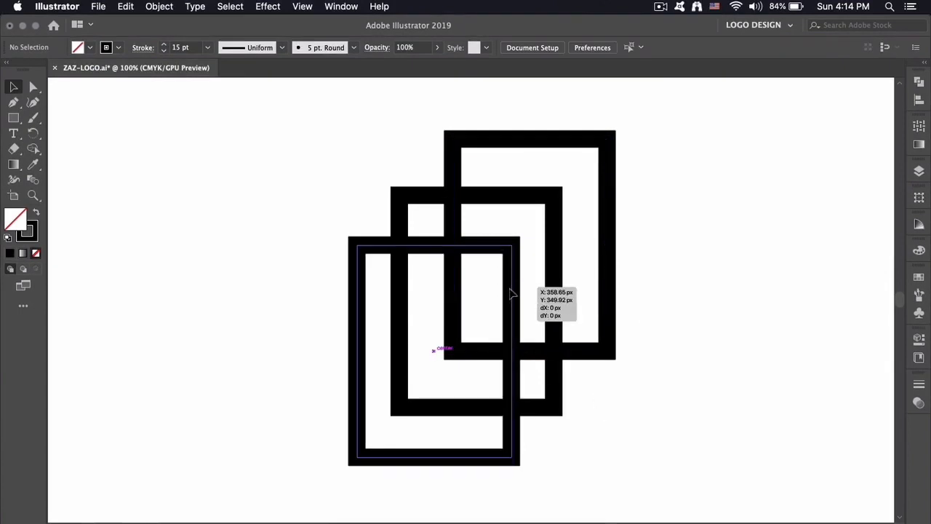
left_click_drag(510, 293, 511, 293)
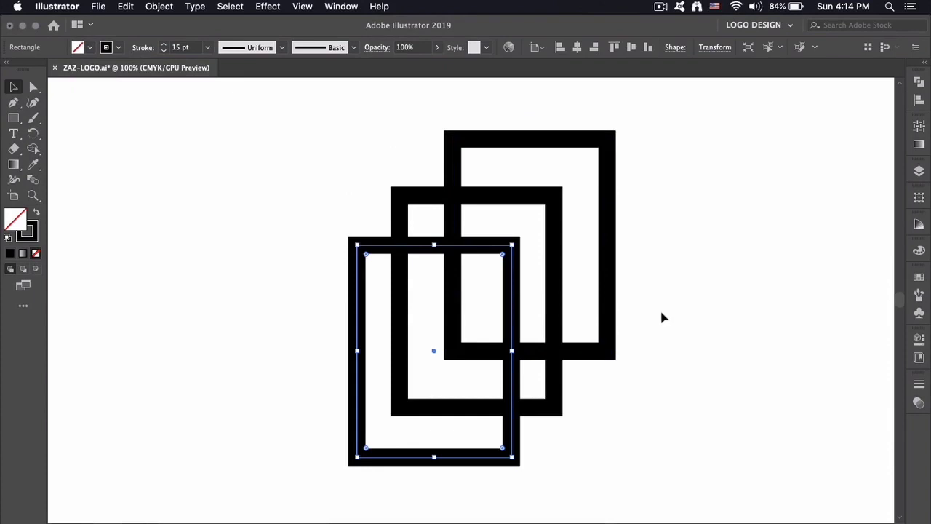
left_click(454, 158, "shift")
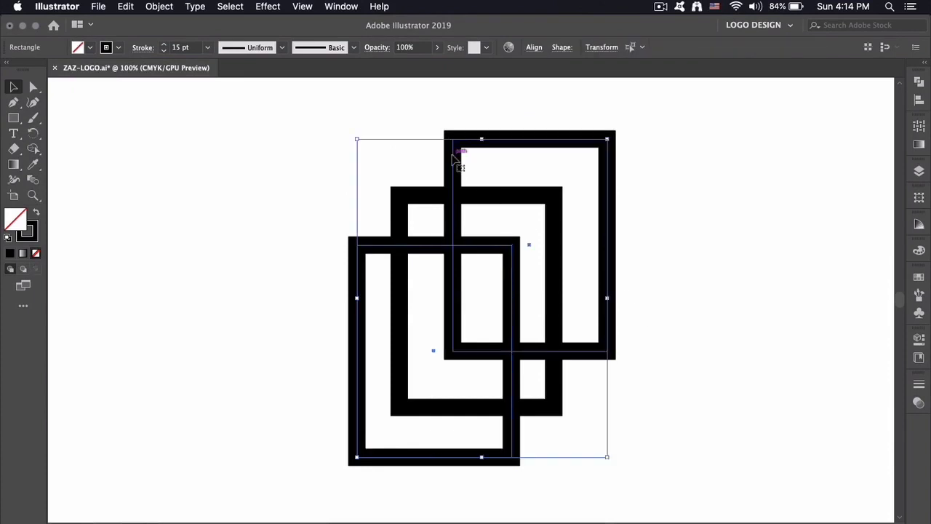
key("super+g")
left_click(685, 193)
key("super+a")
left_click(576, 46)
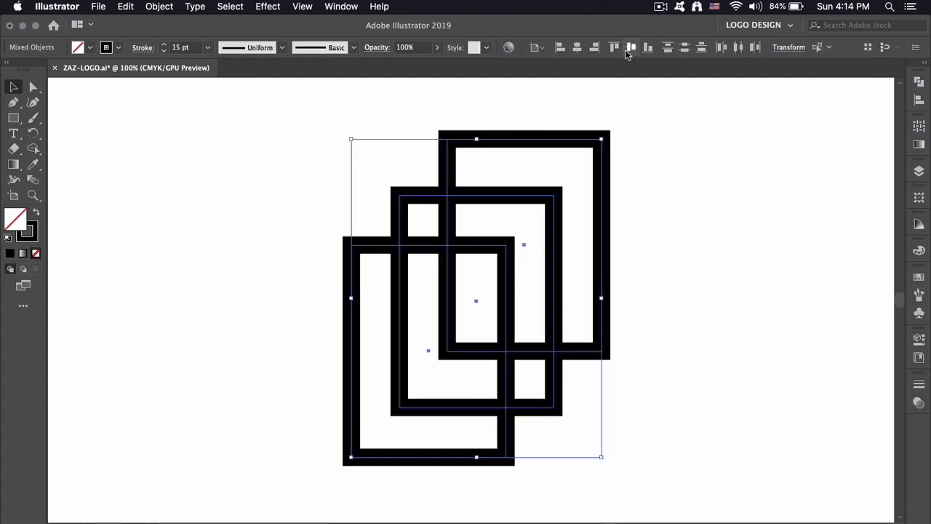
left_click(696, 237)
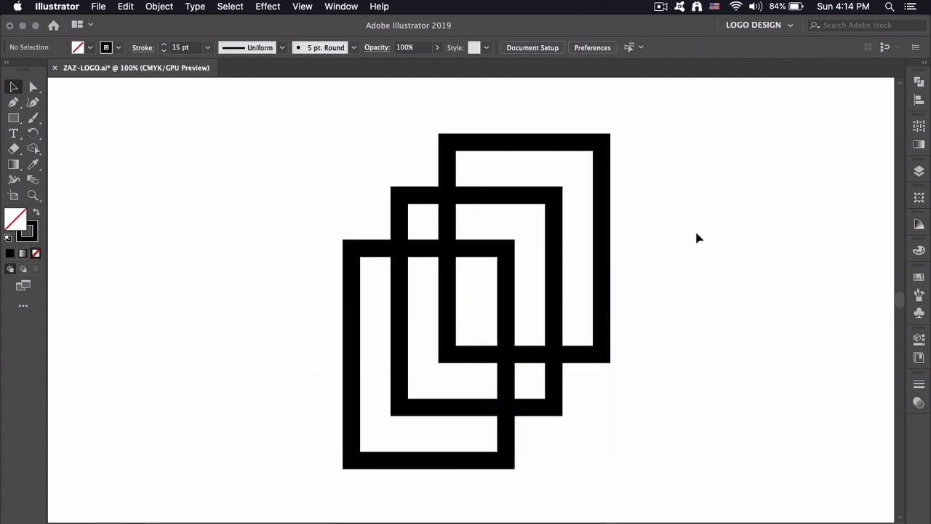
left_click_drag(665, 201, 275, 373)
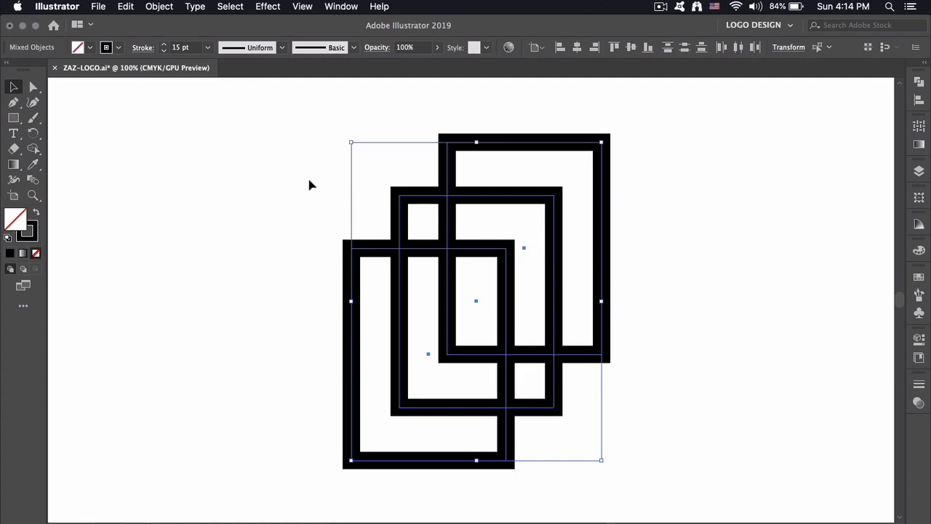
Step: Expand the strokes and Shape-Builder-delete the outer rectangles' parts outside the middle frame
left_click(159, 6)
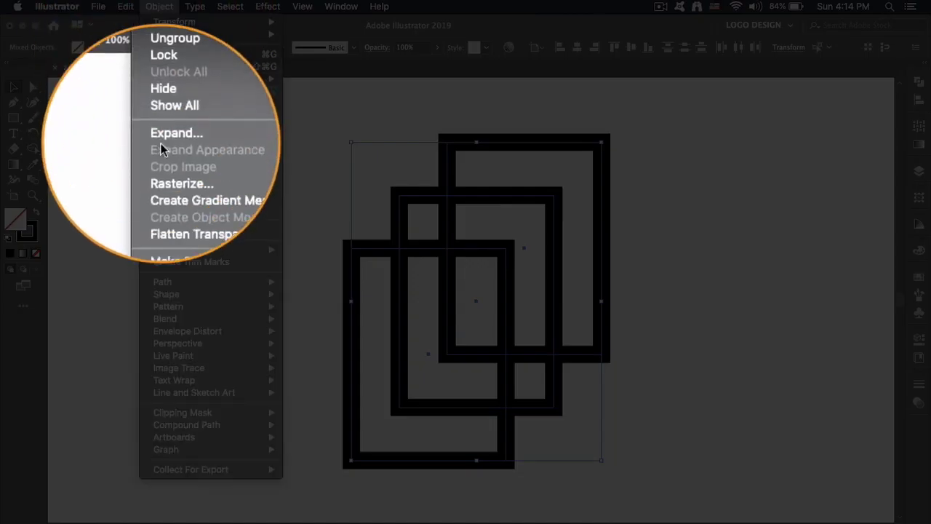
left_click(161, 135)
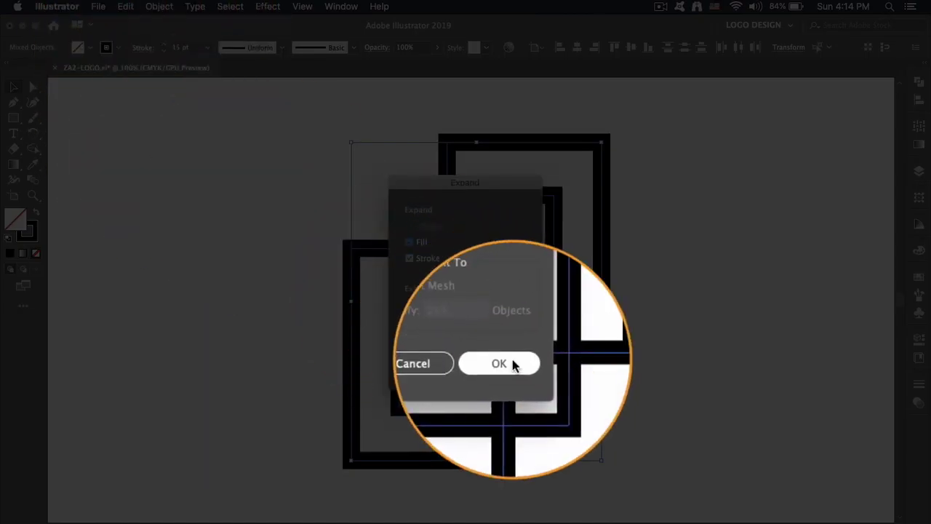
left_click(495, 360)
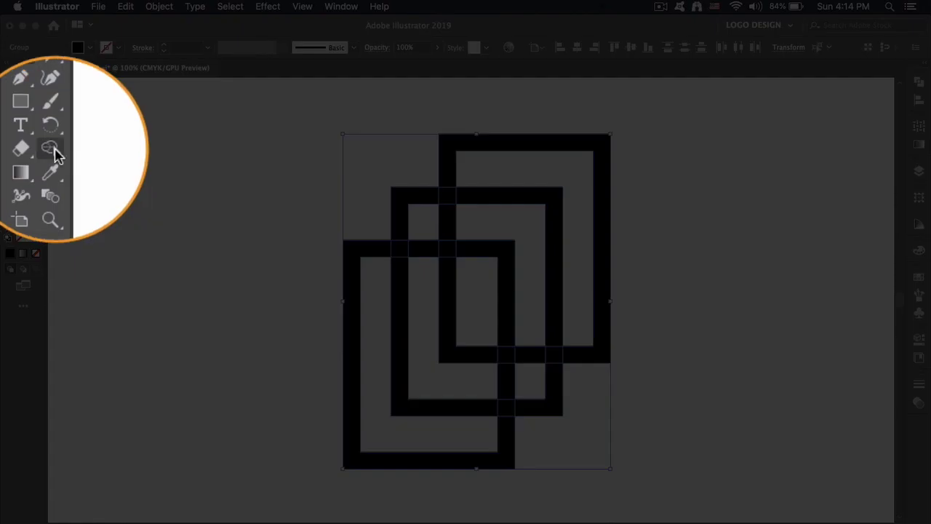
left_click_drag(33, 149, 62, 149)
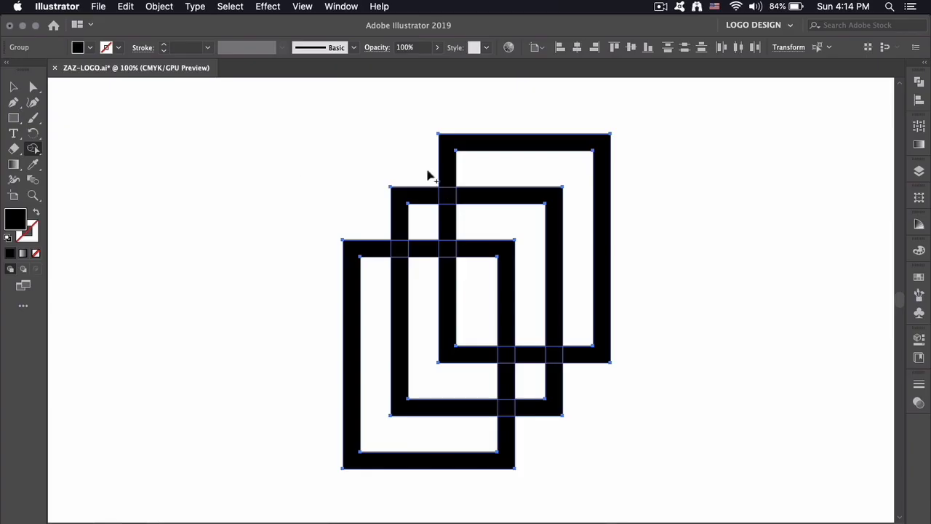
left_click_drag(603, 156, 637, 170)
left_click_drag(382, 428, 299, 474)
Step: Unite all pieces into one shape with Pathfinder and move the mark slightly up
left_click(14, 88)
left_click_drag(622, 178, 339, 450)
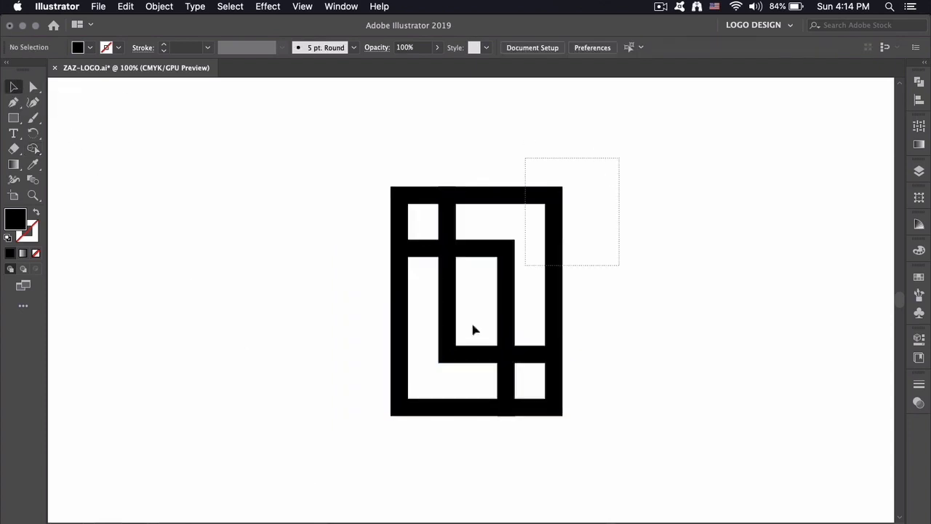
left_click(919, 83)
left_click(761, 110)
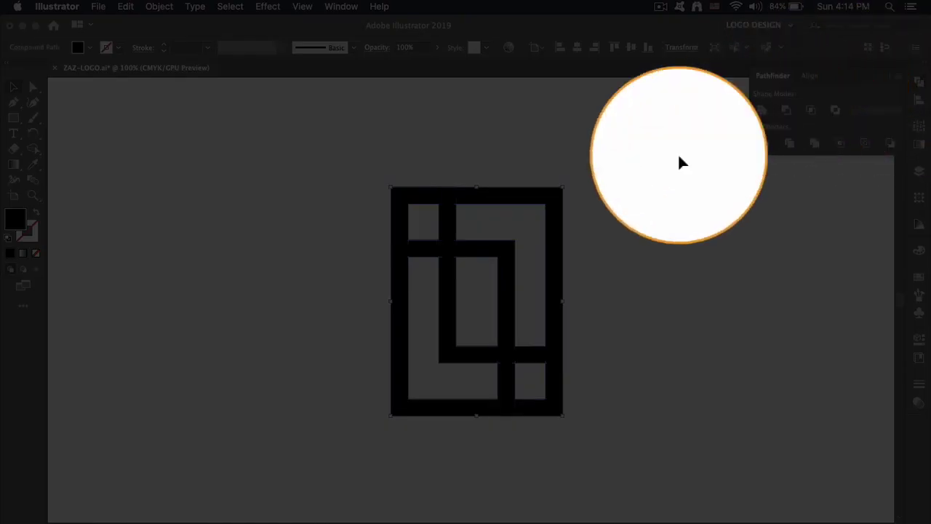
left_click(617, 262)
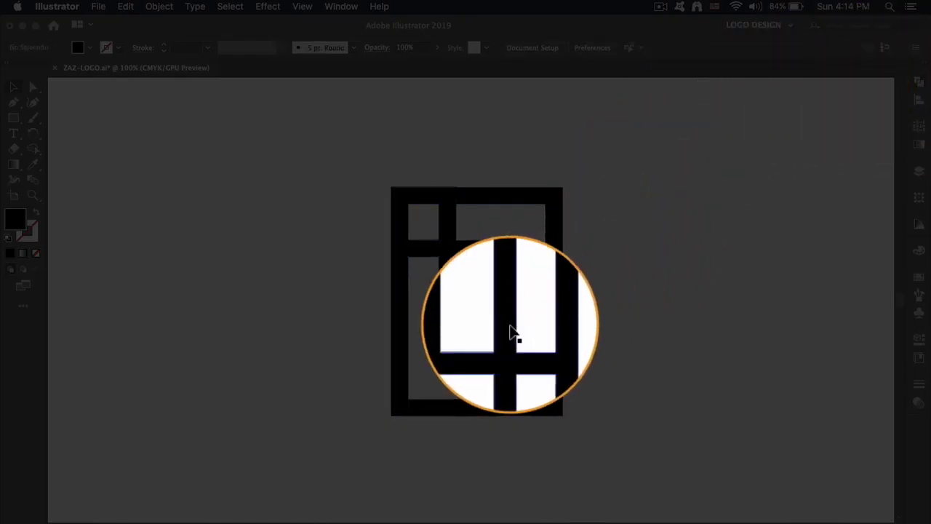
left_click(512, 333)
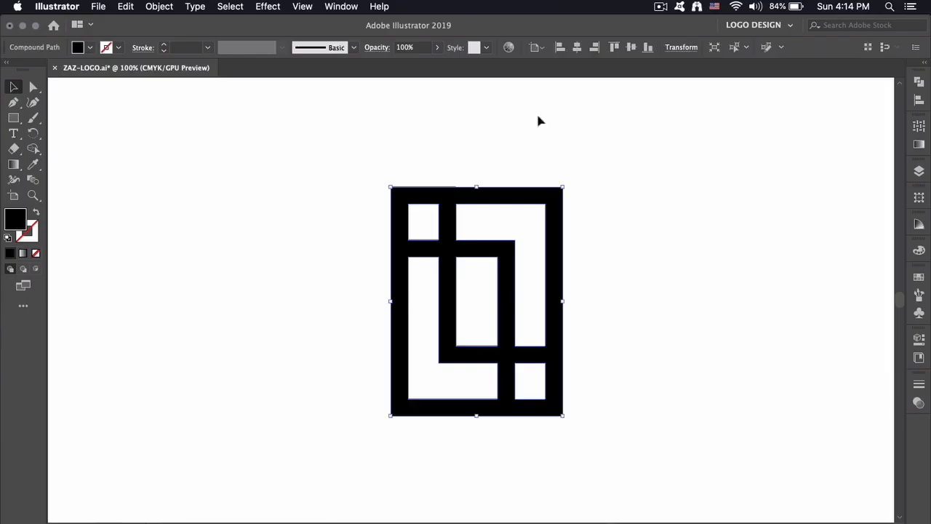
left_click(632, 249)
left_click_drag(511, 325, 511, 290)
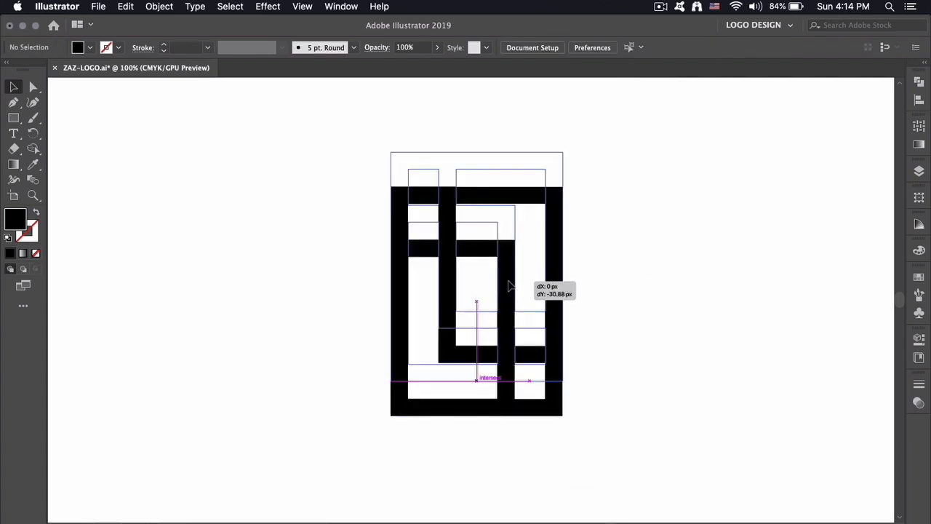
left_click(654, 300)
Step: Add 'ZAZ' text below the mark and position it under the mark
left_click(13, 133)
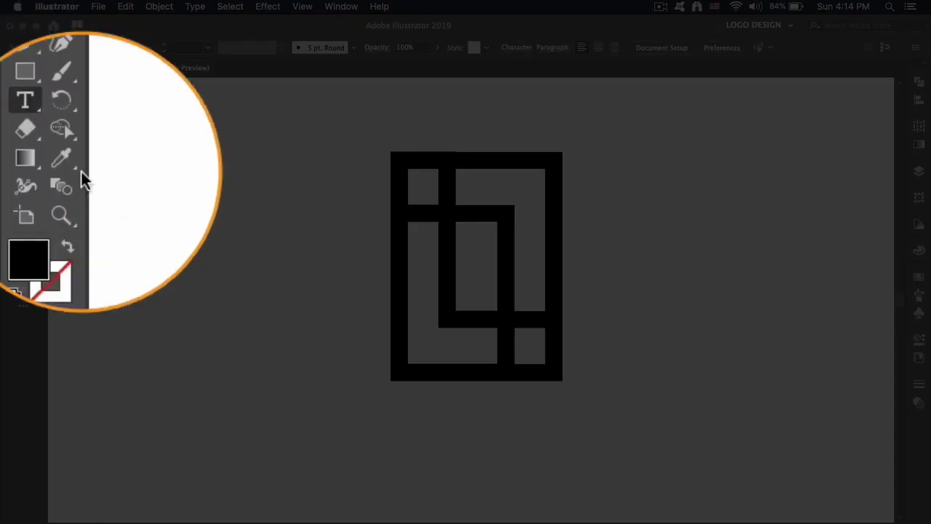
left_click(431, 427)
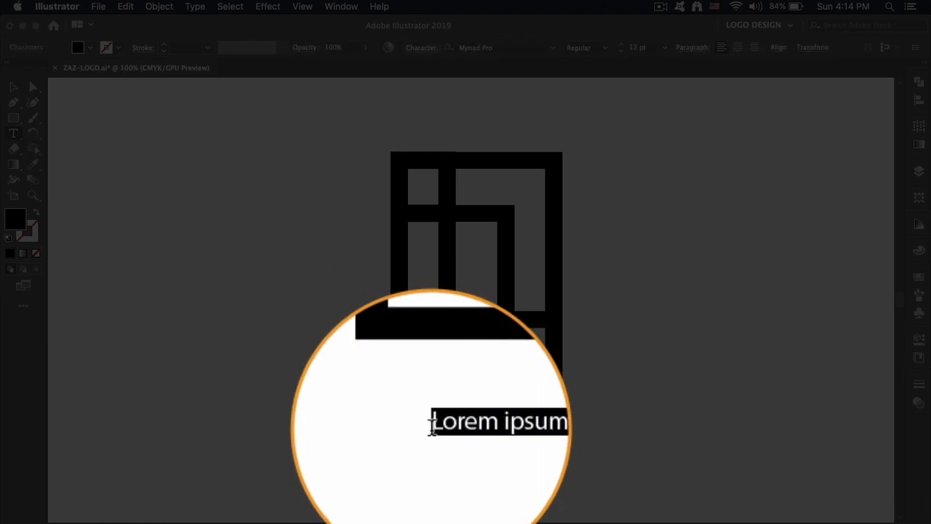
type("ZAZ")
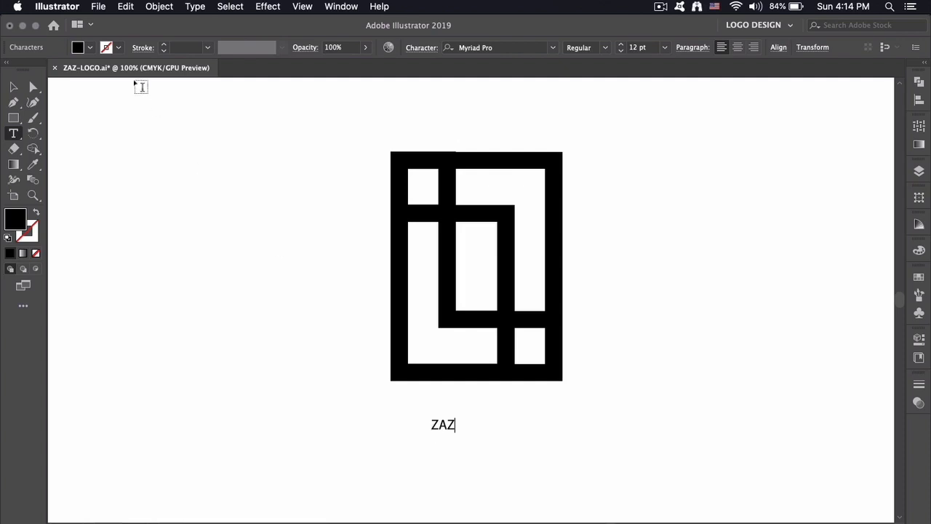
left_click(14, 87)
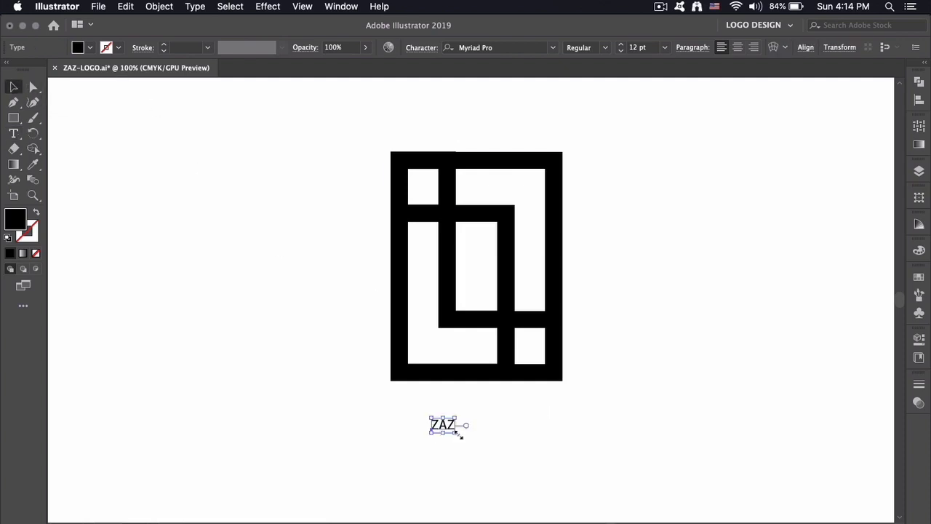
left_click_drag(457, 433, 533, 481)
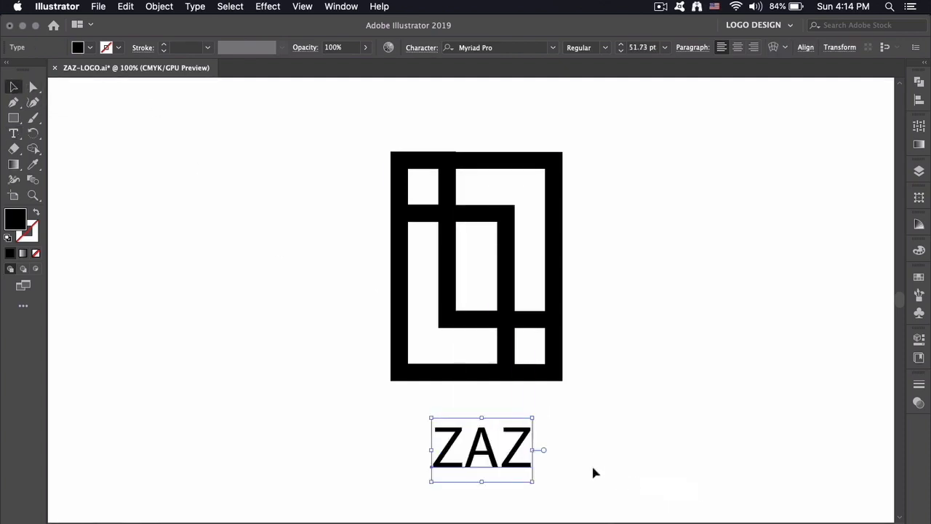
left_click_drag(487, 451, 502, 425)
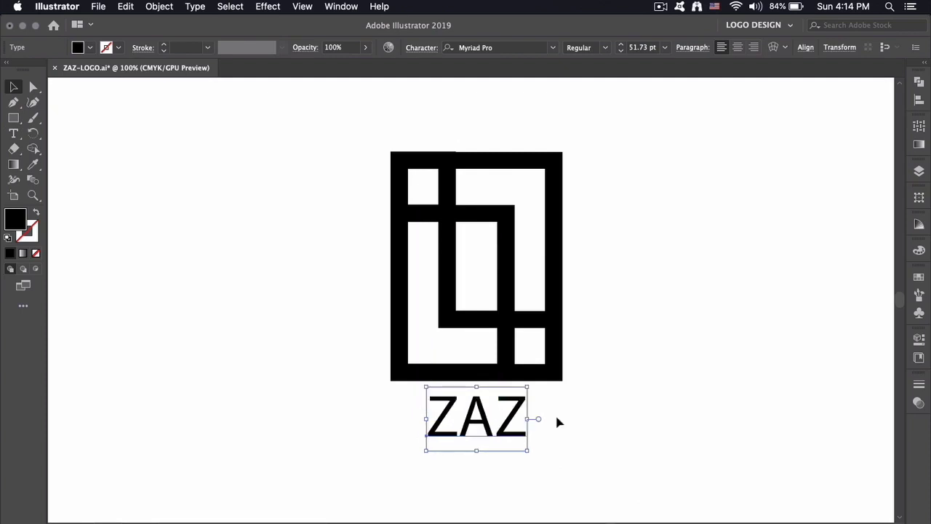
Step: Widen the ZAZ letter spacing and scale the text to about 43 pt beneath the mark
key("alt+Right")
key("alt+Right")
key("alt+Right")
key("alt+Right")
key("alt+Right")
key("alt+Right")
key("alt+Right")
key("alt+Right")
key("alt+Right")
key("alt+Right")
key("alt+Right")
key("alt+Right")
key("alt+Right")
key("alt+Right")
key("alt+Right")
key("alt+Right")
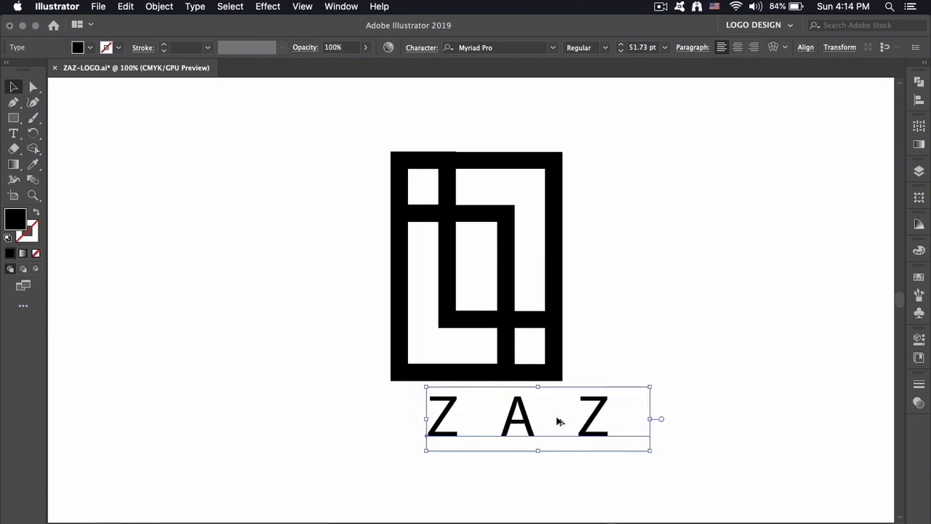
key("alt+Right")
key("alt+Right")
mouse_move(545, 453)
left_mouse_down()
mouse_move(545, 440)
mouse_move(469, 420)
left_mouse_up()
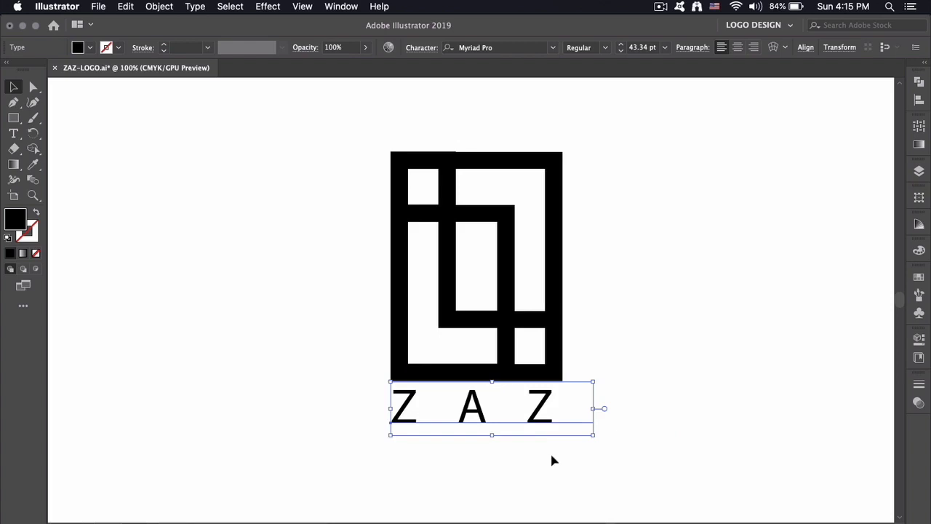
key("alt+Right")
key("alt+Right")
key("alt+Right")
key("alt+Right")
key("alt+Right")
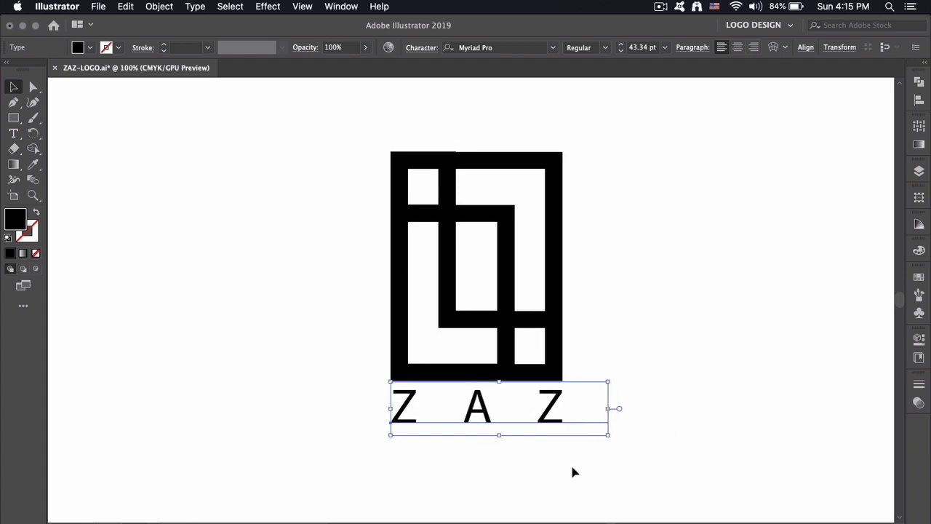
left_click(159, 6)
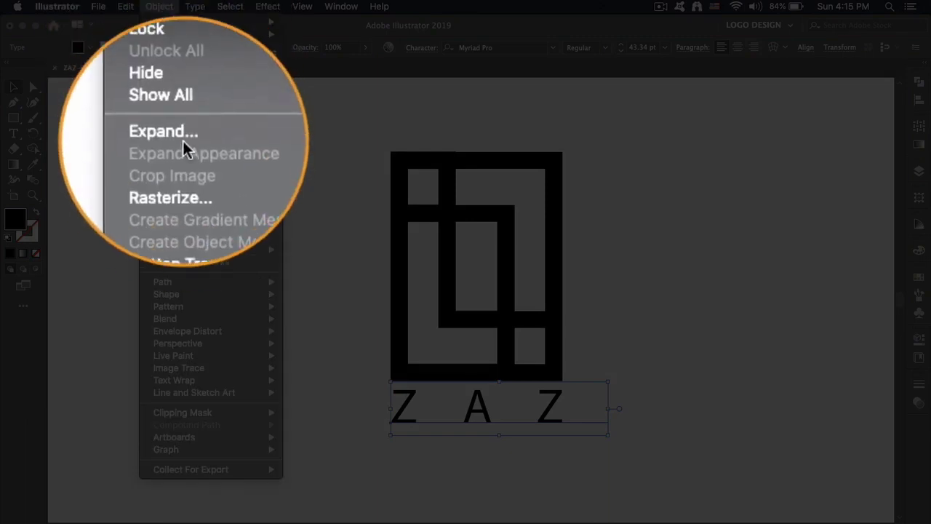
Step: Expand the ZAZ text into outlines and nudge it down slightly
left_click(182, 142)
left_click(514, 358)
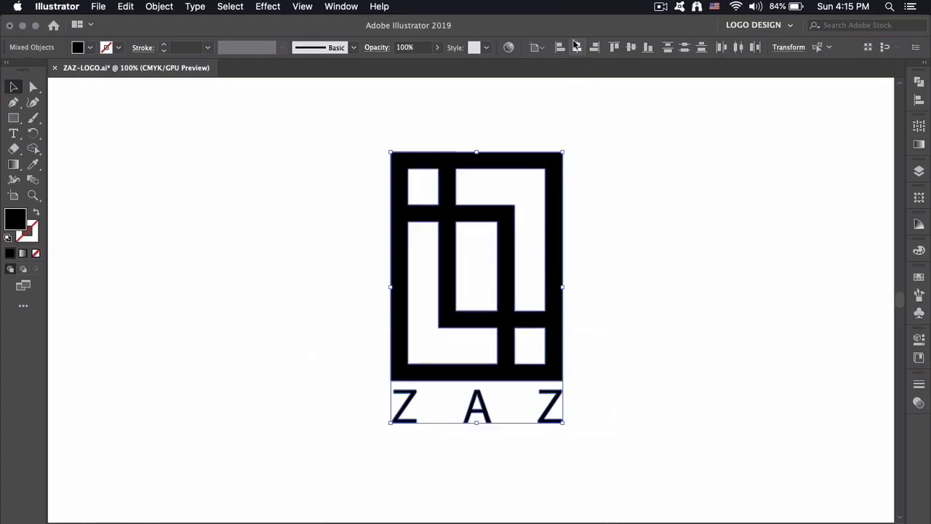
left_click(527, 420)
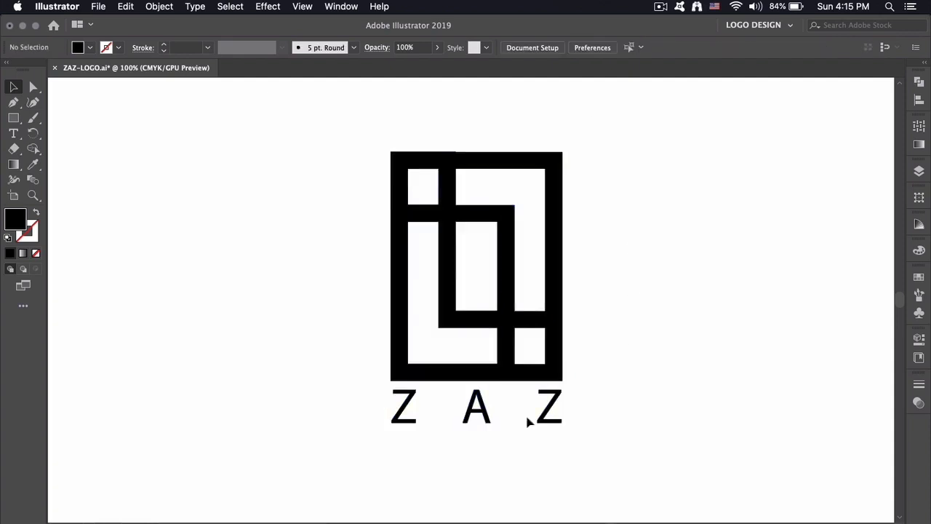
left_click(487, 418)
key("Down")
key("Down")
key("Down")
key("Down")
left_click(683, 393)
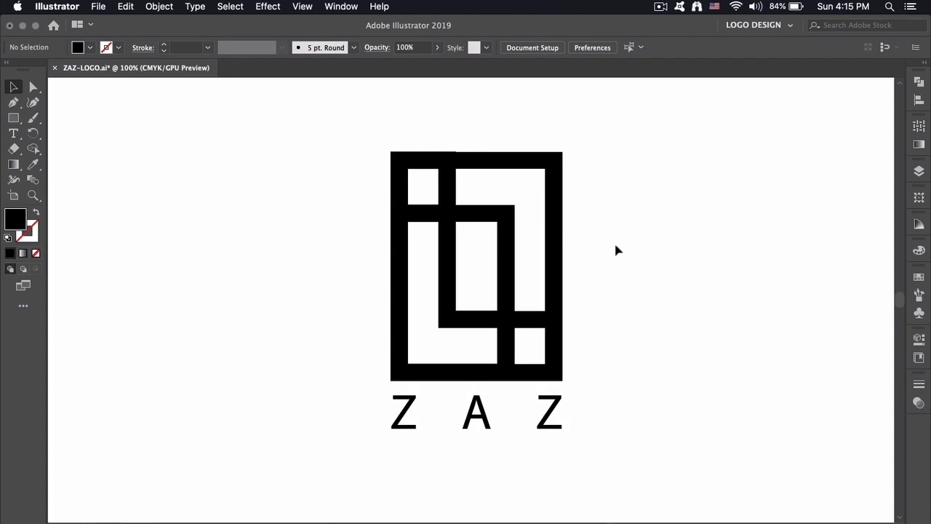
Step: Group the mark and ZAZ lettering, scale the logo down, and centre it on the artboard
left_click_drag(614, 246, 336, 441)
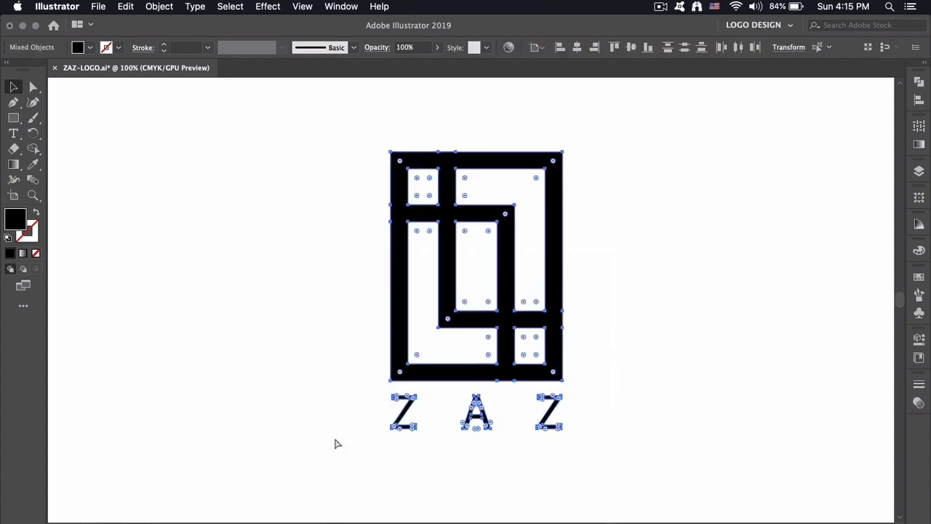
key("super+g")
left_click_drag(477, 153, 477, 187)
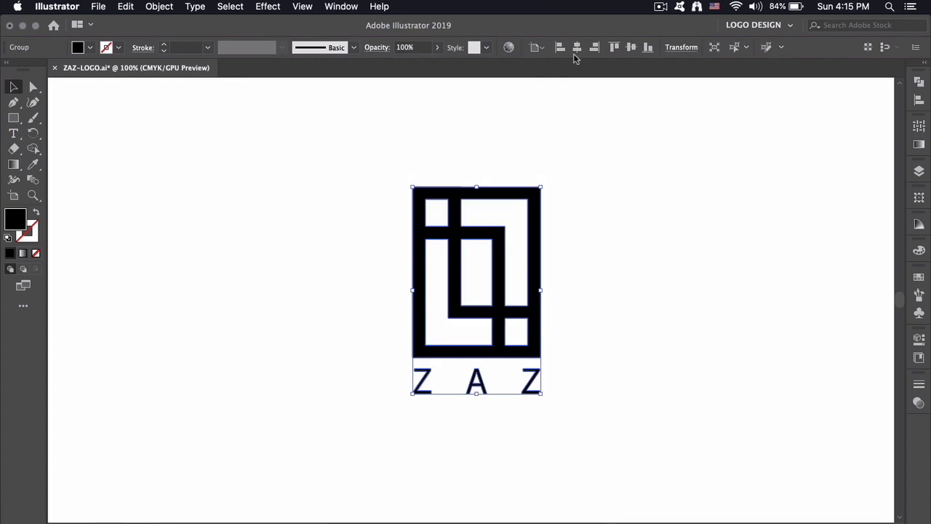
left_click(629, 48)
left_click(595, 247)
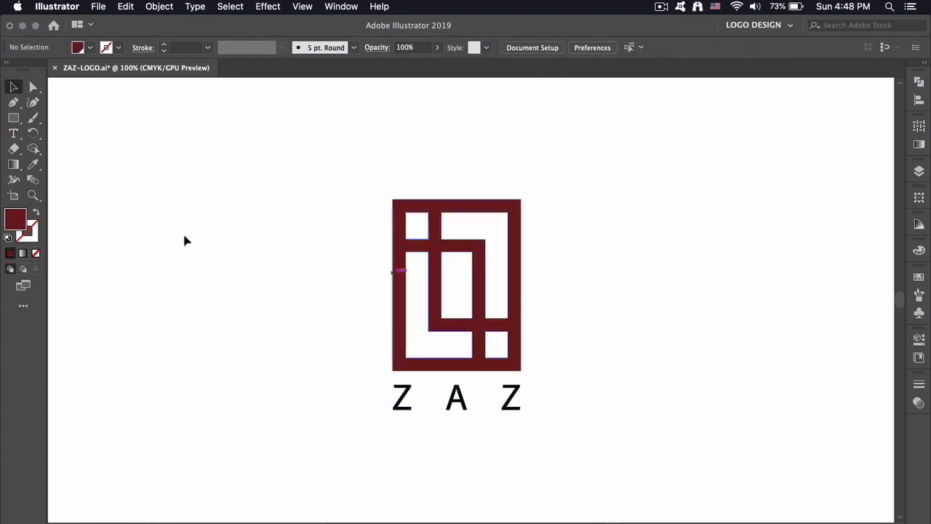
Step: Draw a thin strip about 33 x 5 px across the short vertical bar above the crossbar
left_click_drag(13, 120, 55, 118)
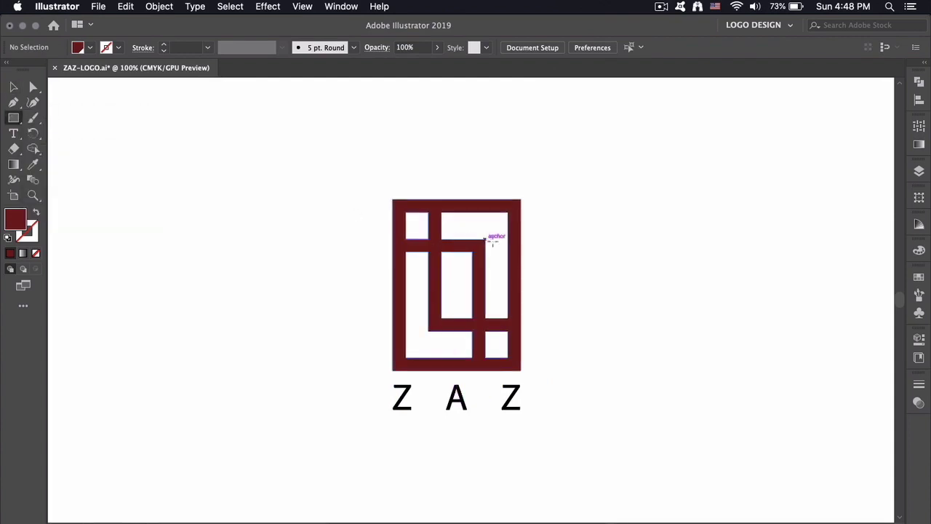
left_click_drag(495, 238, 416, 231)
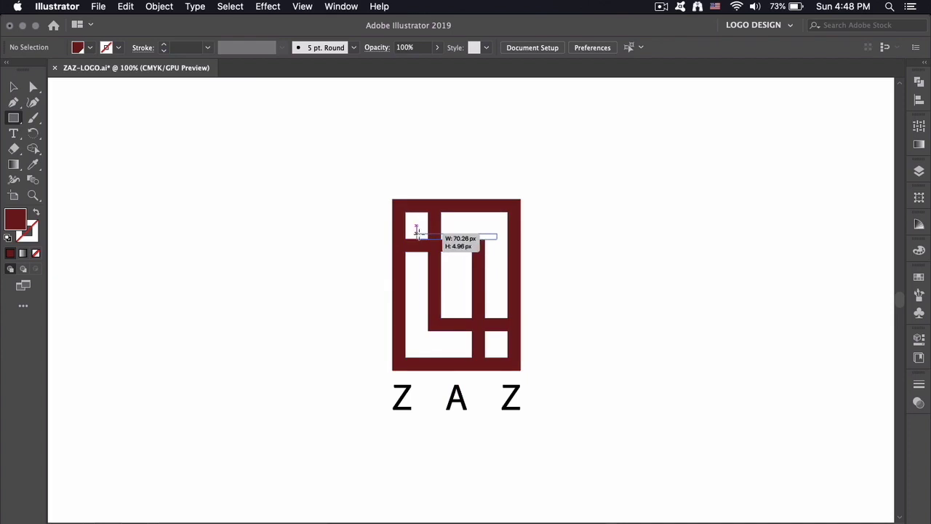
left_click_drag(416, 232, 416, 233)
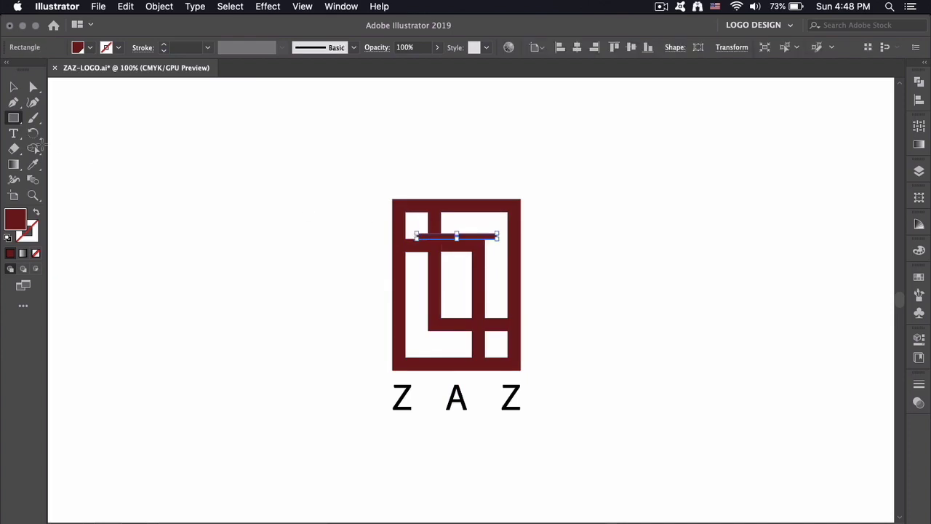
left_click(13, 88)
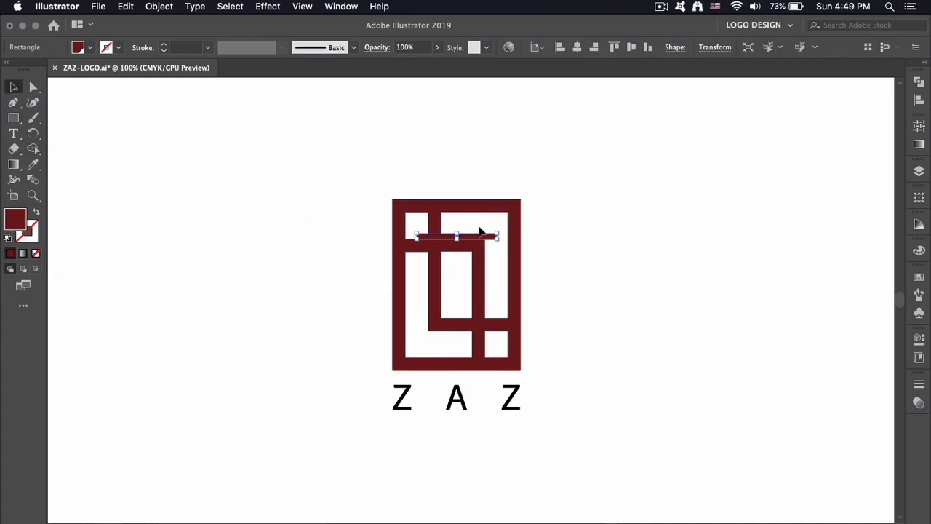
scroll(480, 231, "up", 4)
left_click_drag(541, 271, 346, 270)
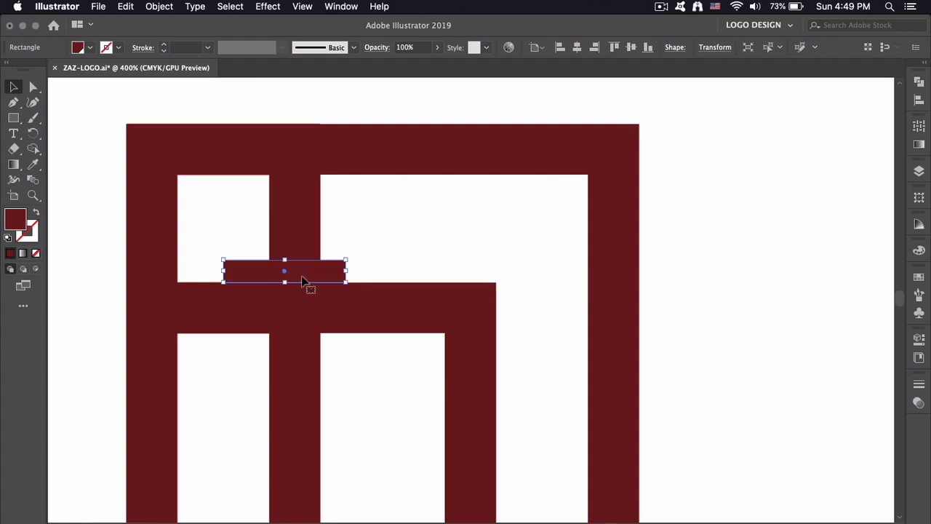
left_click_drag(284, 260, 325, 273)
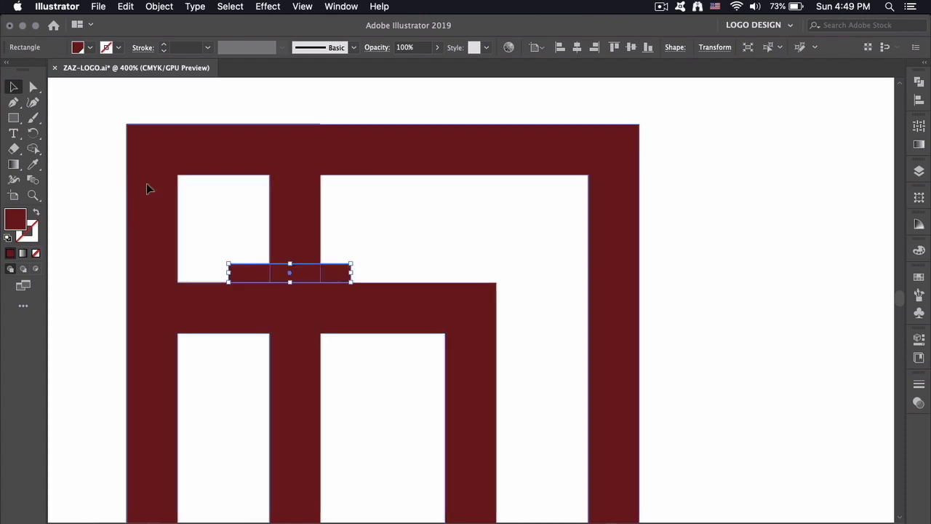
left_click(32, 165)
Step: Fill the strip white from the background and place a copy on the lower crossing
left_click(366, 231)
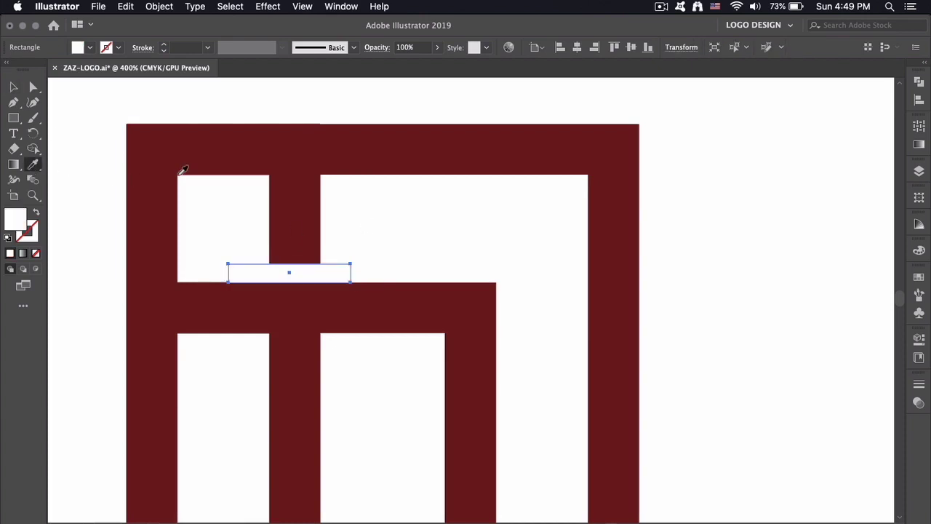
left_click(13, 88)
left_click(367, 213)
left_click_drag(338, 283, 345, 351)
scroll(367, 222, "down", 1)
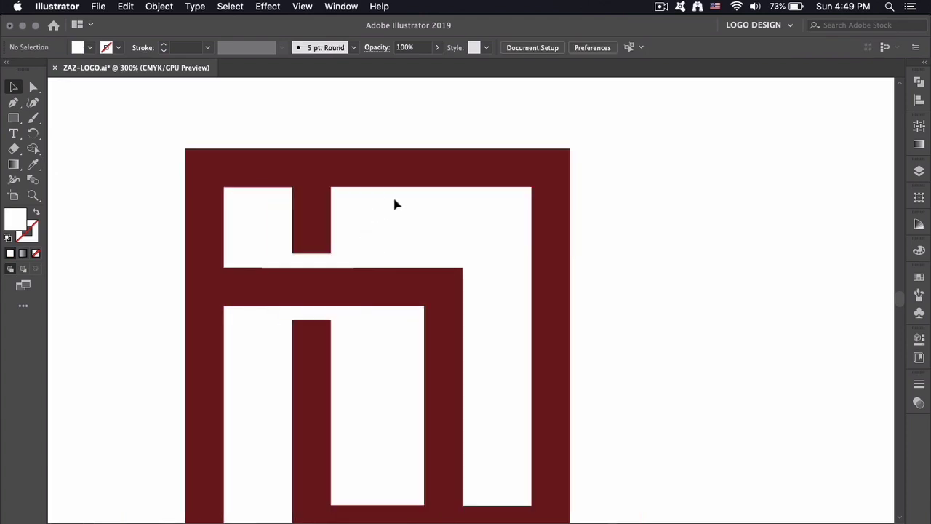
scroll(394, 203, "down", 1)
mouse_move(360, 284)
left_mouse_down()
mouse_move(447, 407)
mouse_move(452, 433)
left_mouse_up()
Step: Fine-tune the lower white strip on the bar's edge and check the strips across the logo
left_click(611, 405)
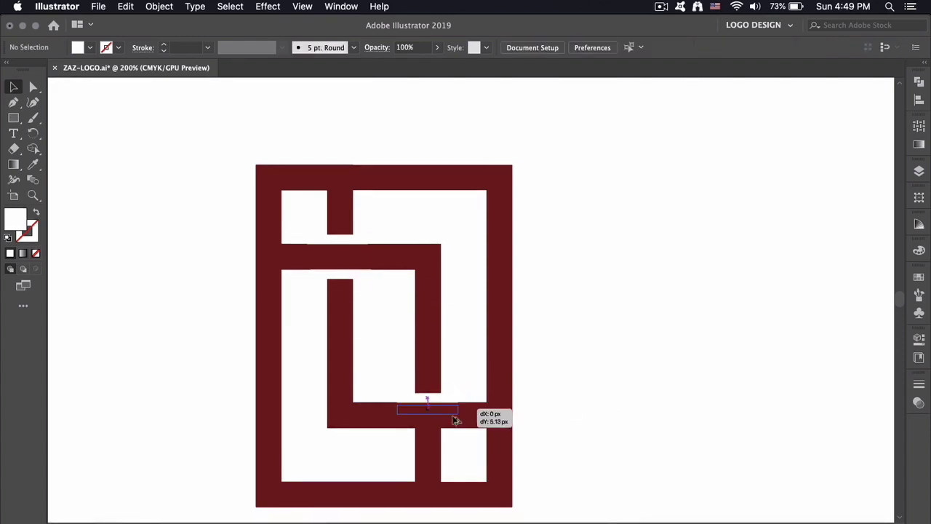
left_click_drag(452, 433, 452, 435)
left_click(549, 211)
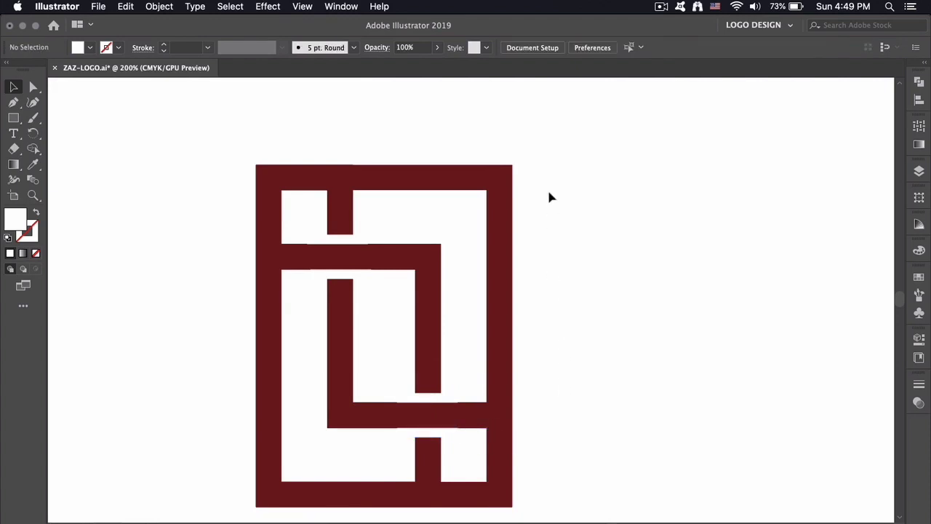
left_click_drag(545, 163, 229, 419)
left_click(567, 297)
mouse_move(561, 300)
left_mouse_down()
mouse_move(611, 259)
mouse_move(617, 239)
left_mouse_up()
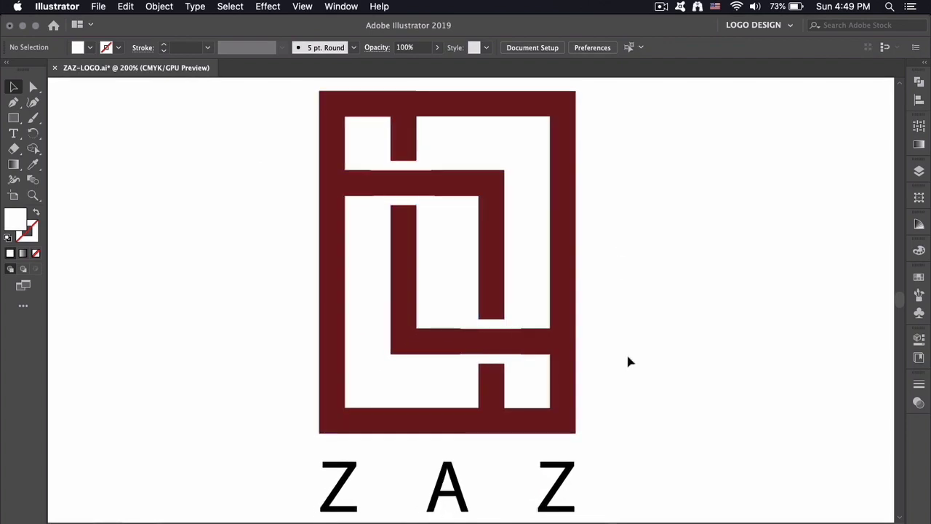
left_click(566, 471)
Step: Ungroup the logo and select all the pieces of the mark
right_click(560, 465)
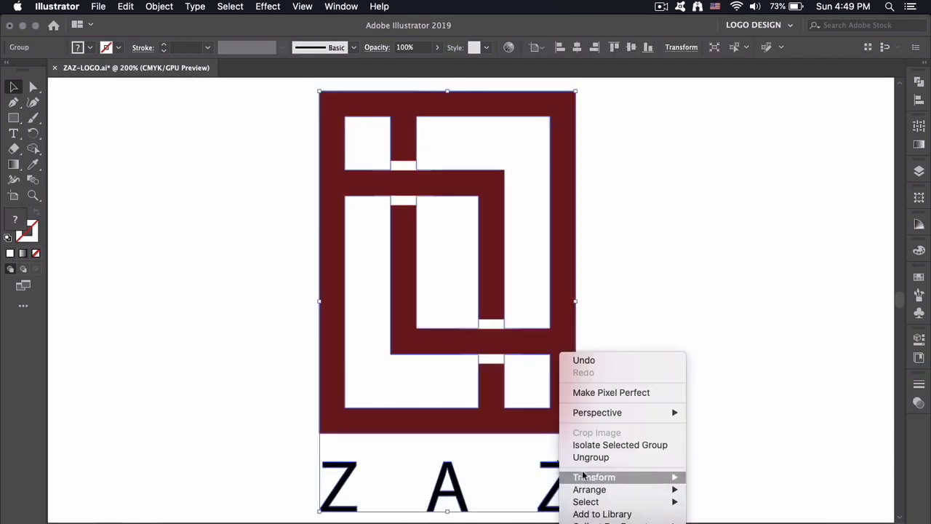
left_click(585, 457)
left_click(632, 157)
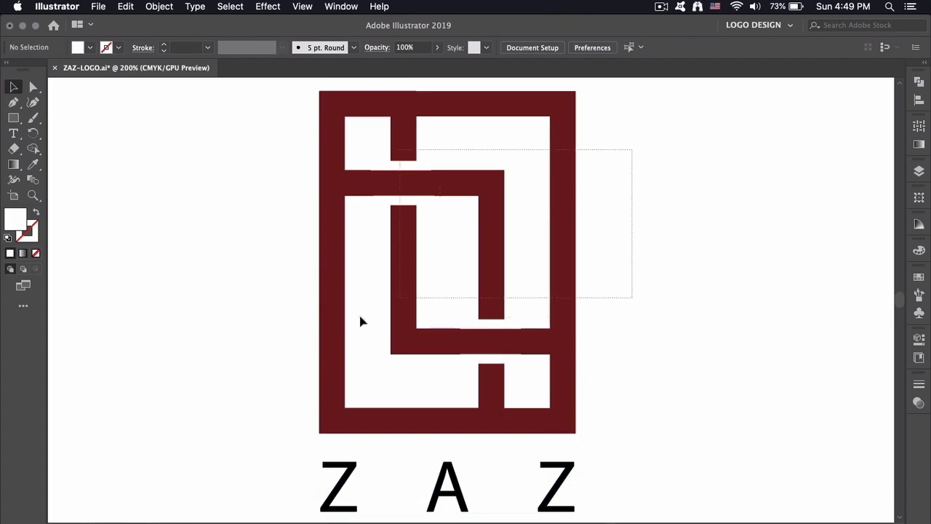
left_click_drag(385, 311, 198, 377)
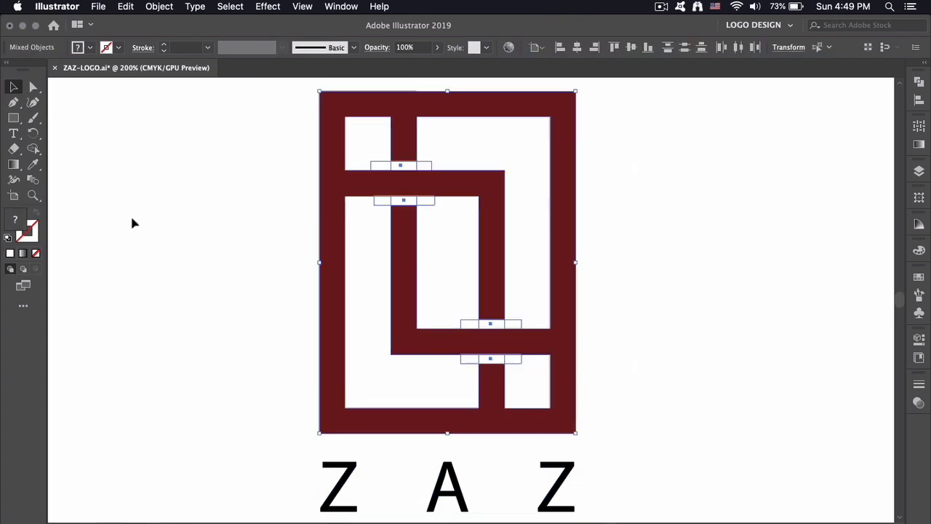
Step: Delete the four white strips with Shape Builder, leaving gaps in the dark red mark
left_click(34, 149)
left_click(402, 168)
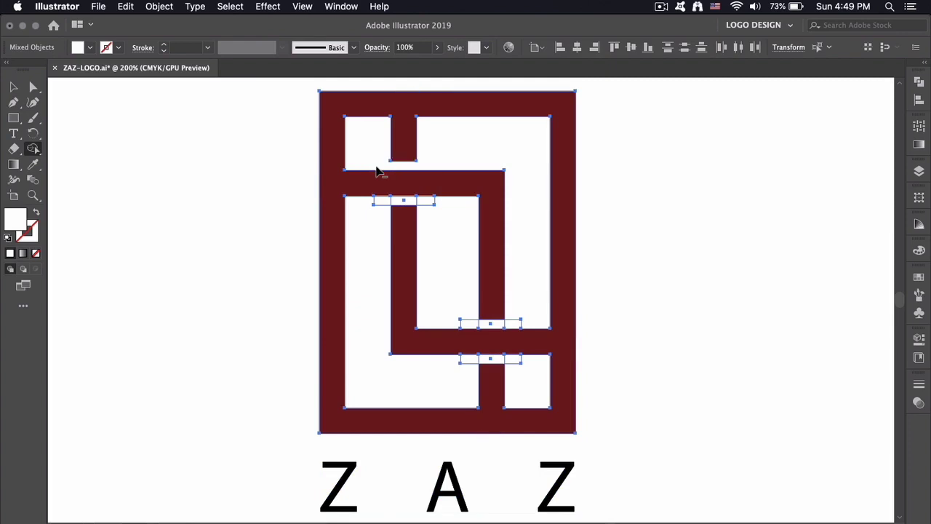
left_click(389, 203)
left_click(518, 323)
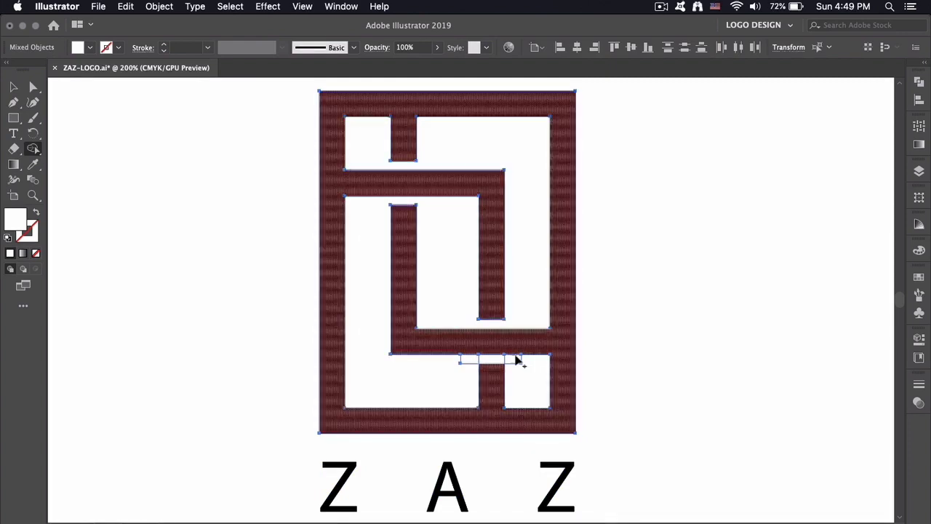
left_click(466, 363)
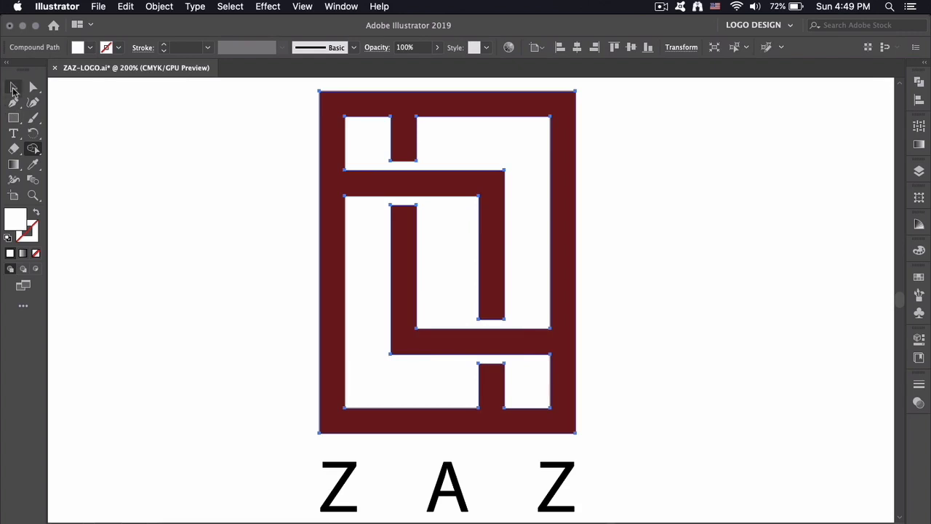
left_click(13, 86)
left_click(244, 282)
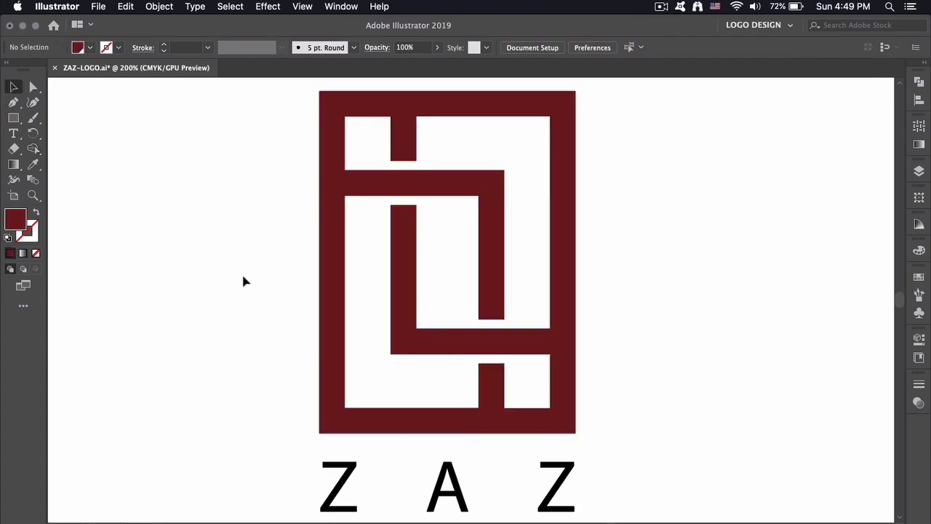
key("super+minus")
Step: Select the gap-cut mark and ZAZ lettering and group them into one logo
left_click_drag(233, 133, 538, 495)
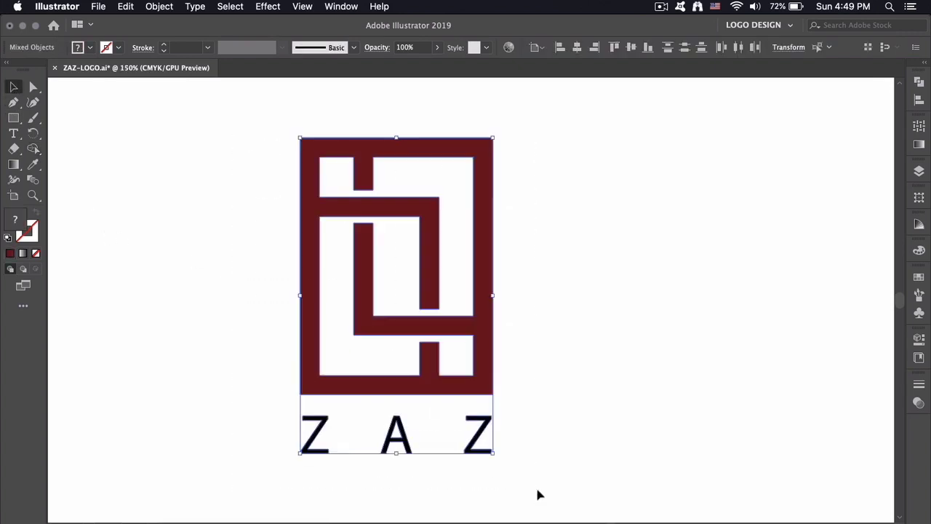
key("super+g")
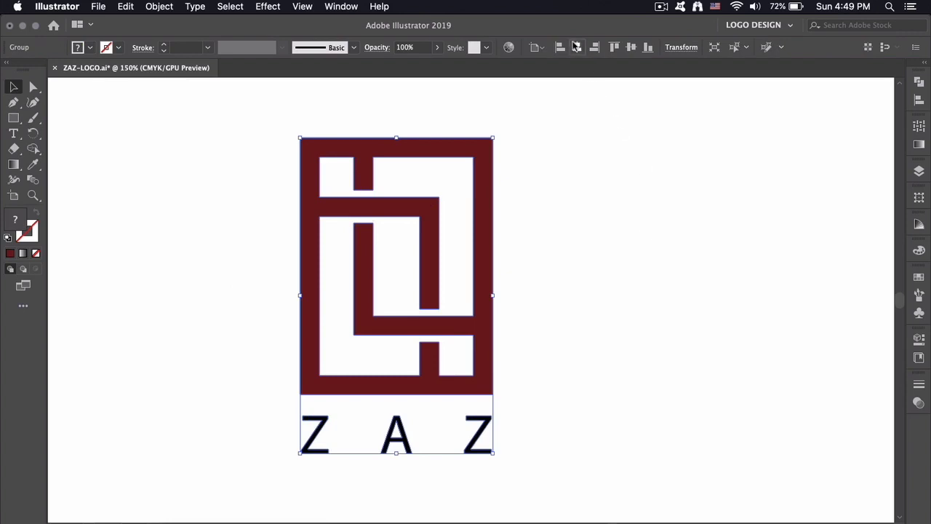